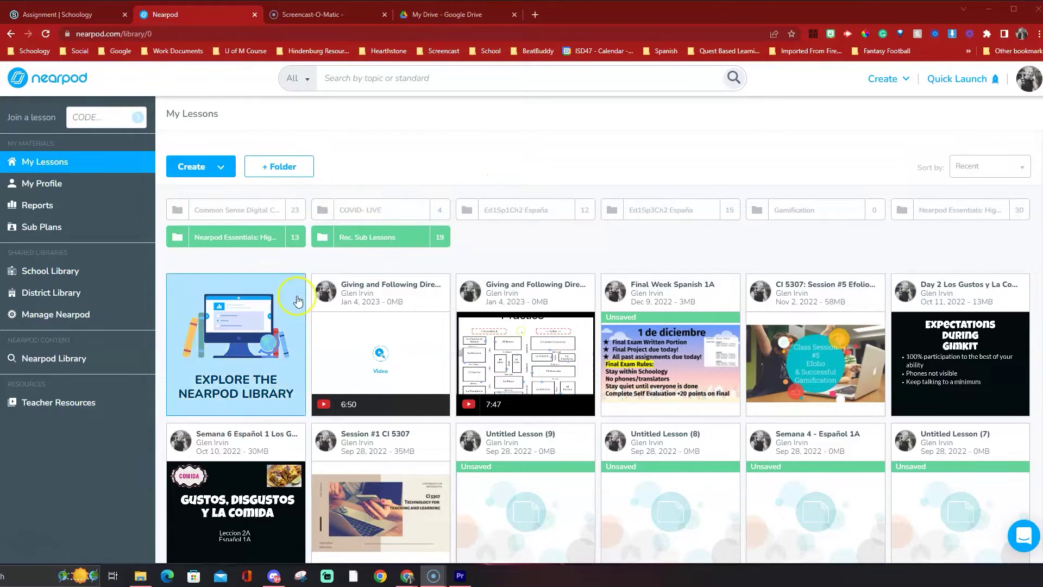
Show the Create button's options: Lesson, Video, Activity and Google Slides
{"action": "left_click", "coordinate": [222, 167]}
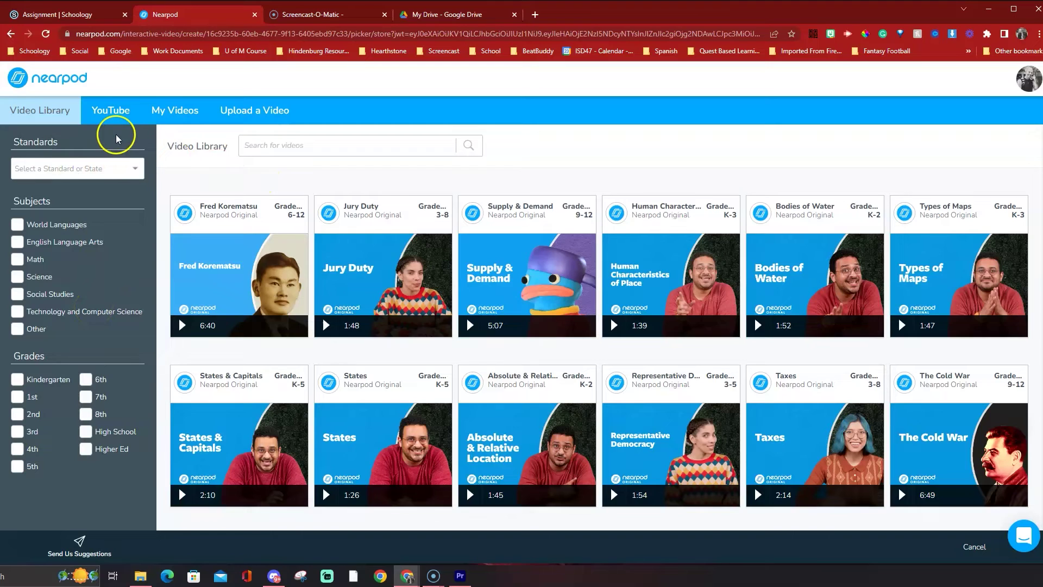
Search YouTube for 'directions in spanish', pick the Giving and Following Directions video, then view My Videos
{"action": "left_click", "coordinate": [114, 113]}
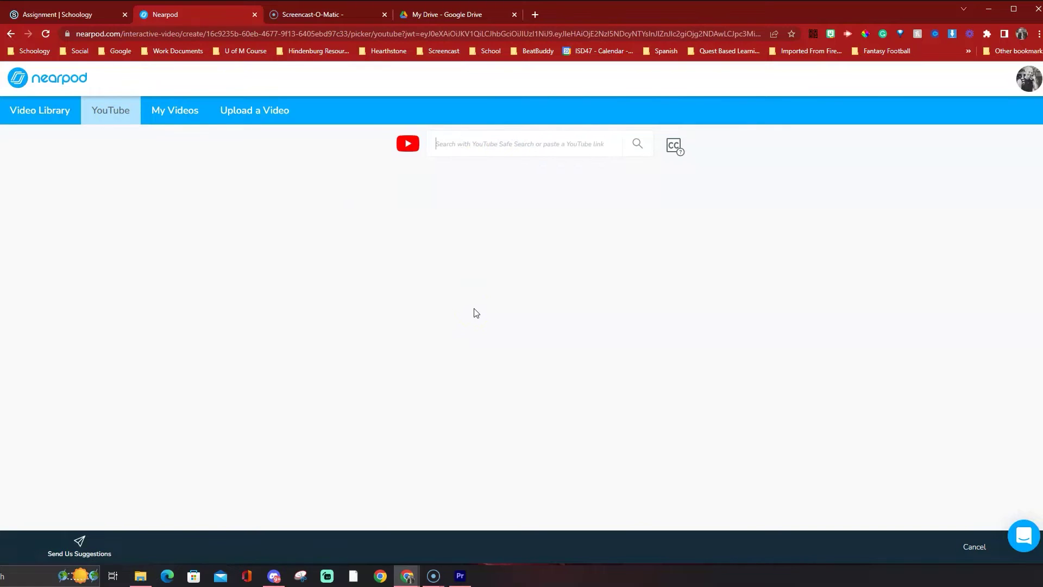
{"action": "type", "text": "directions in spanish"}
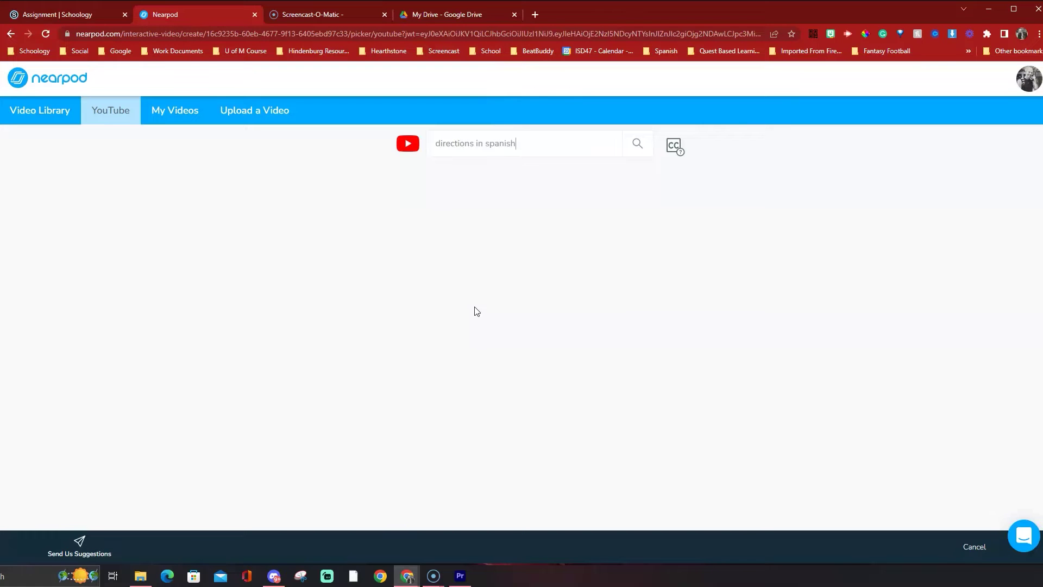
{"action": "key", "text": "Return"}
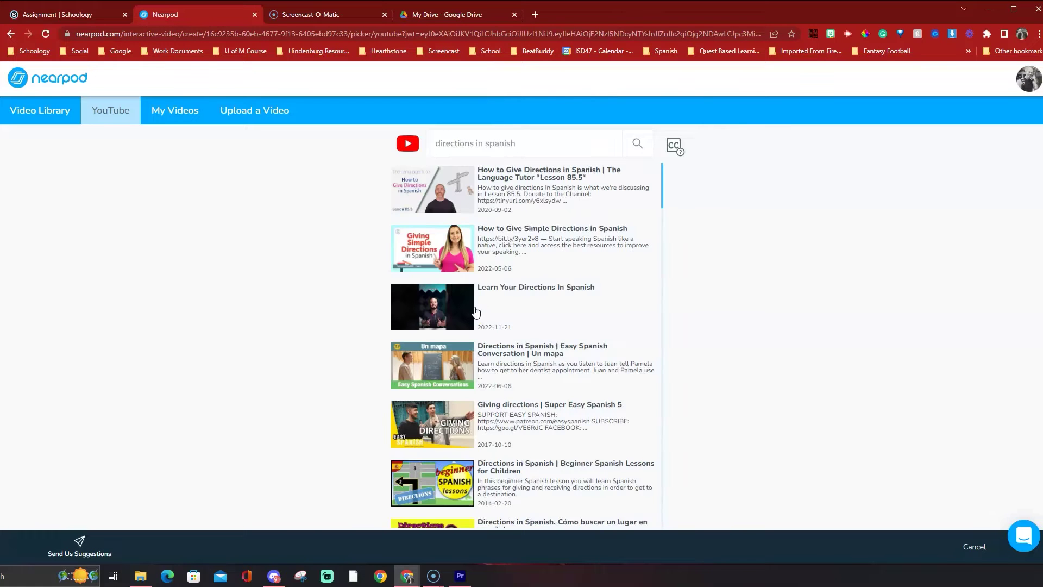
{"action": "left_click_drag", "start_coordinate": [661, 198], "coordinate": [662, 285]}
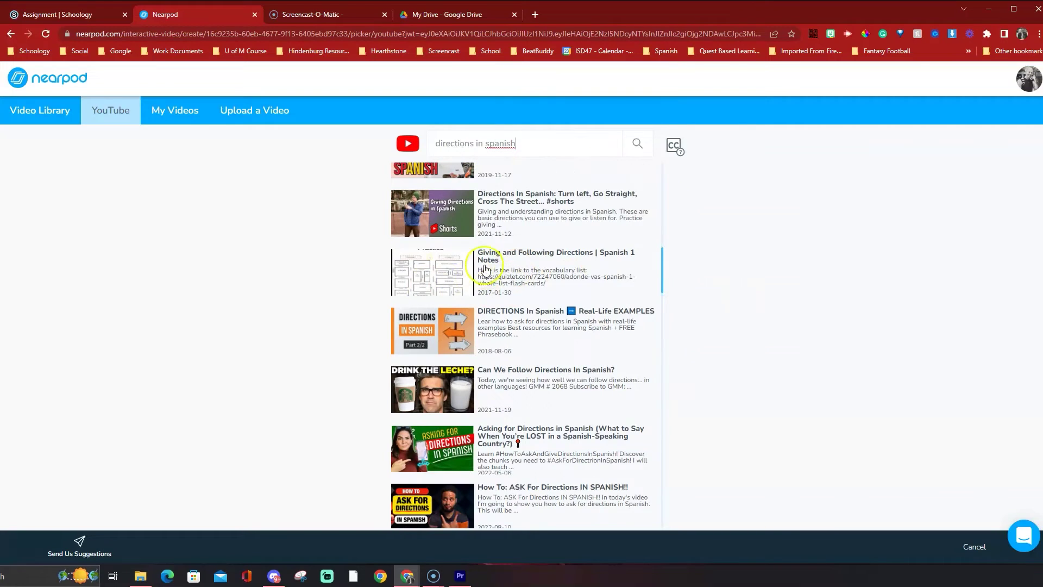
{"action": "left_click", "coordinate": [526, 272]}
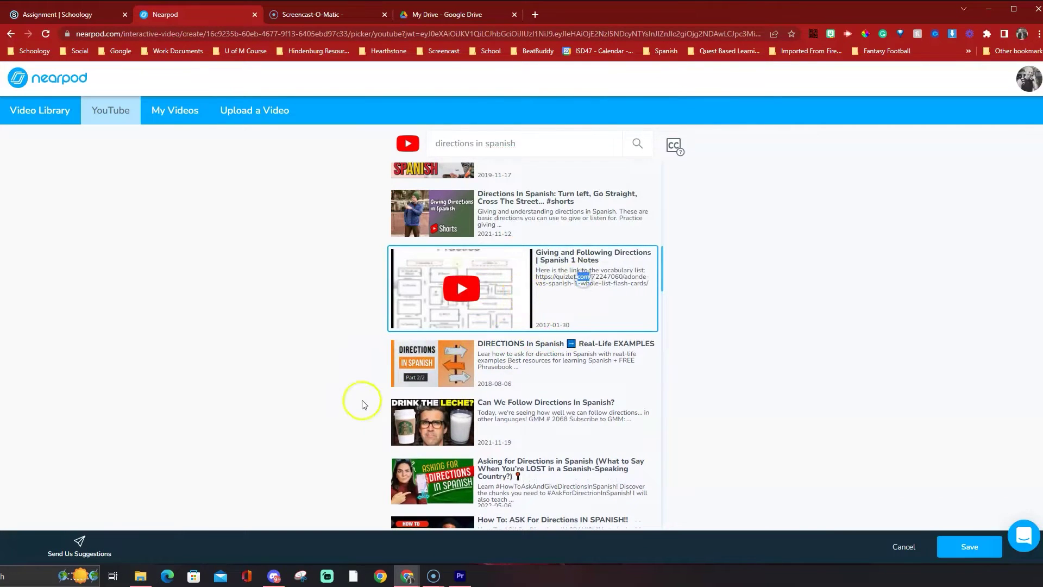
{"action": "left_click", "coordinate": [568, 257]}
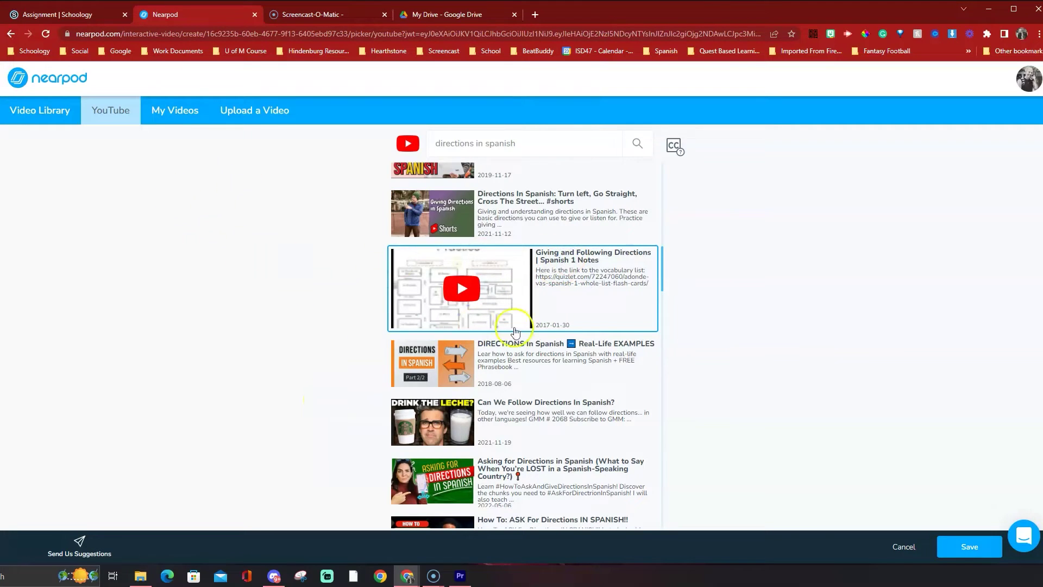
{"action": "left_click", "coordinate": [183, 116]}
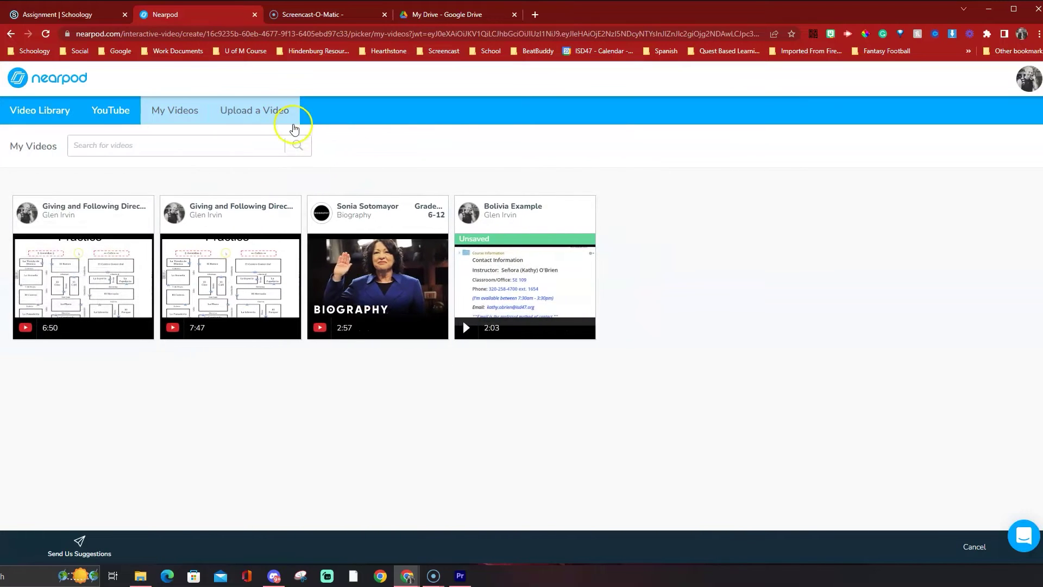
{"action": "left_click", "coordinate": [275, 115]}
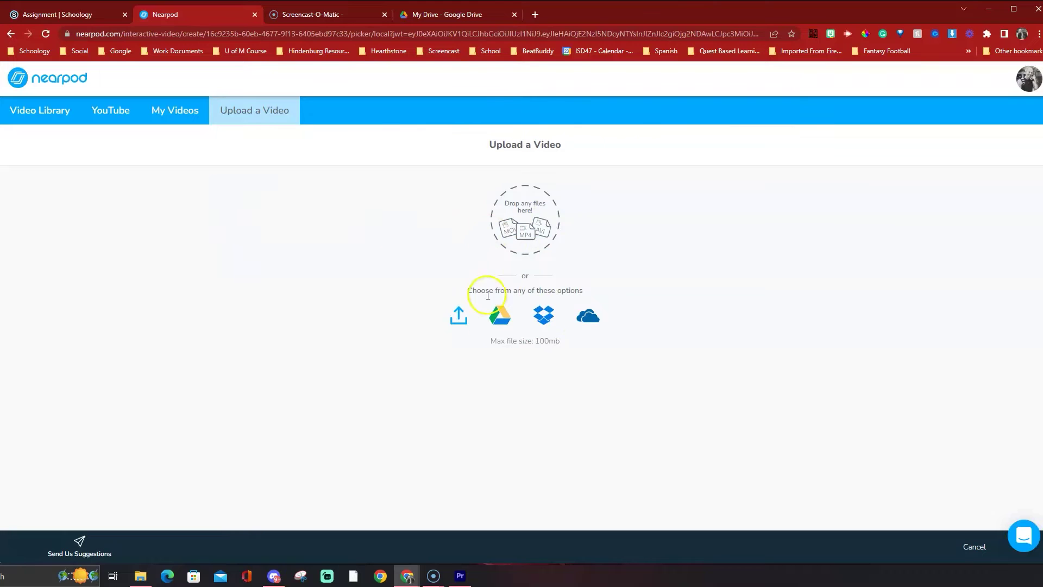
{"action": "left_click", "coordinate": [160, 116]}
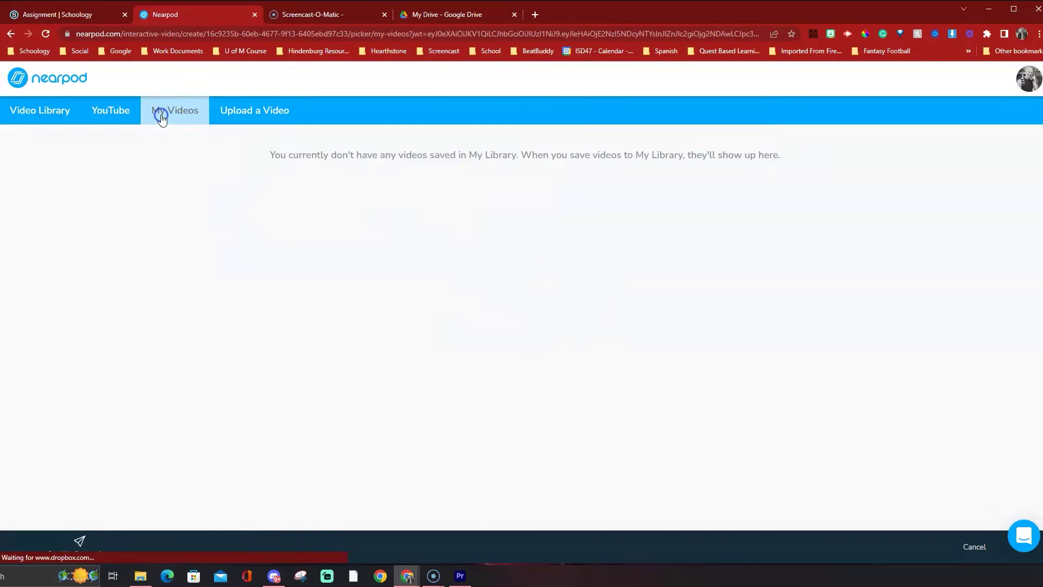
{"action": "left_click", "coordinate": [113, 111]}
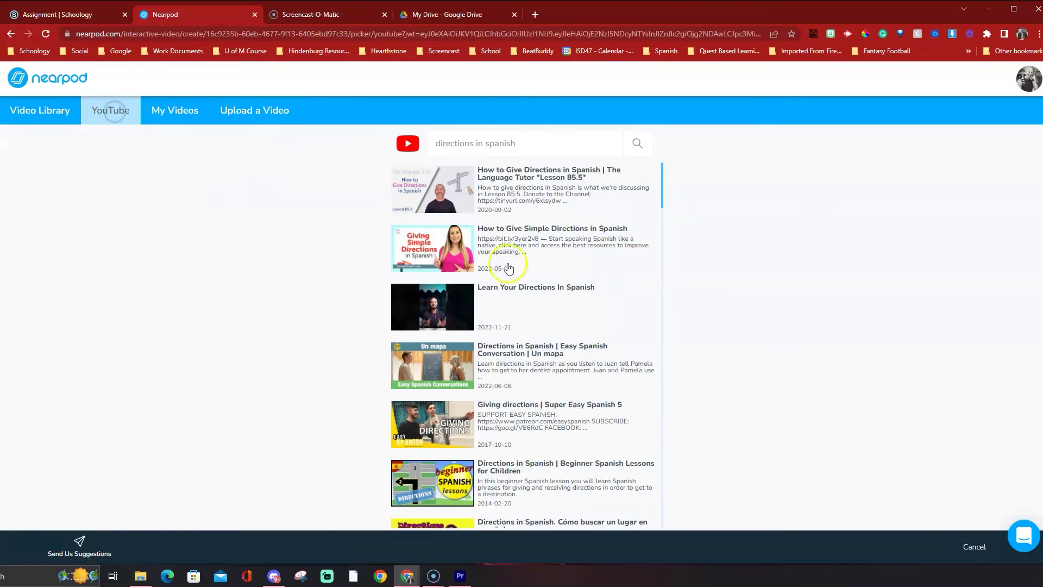
{"action": "left_click", "coordinate": [288, 109]}
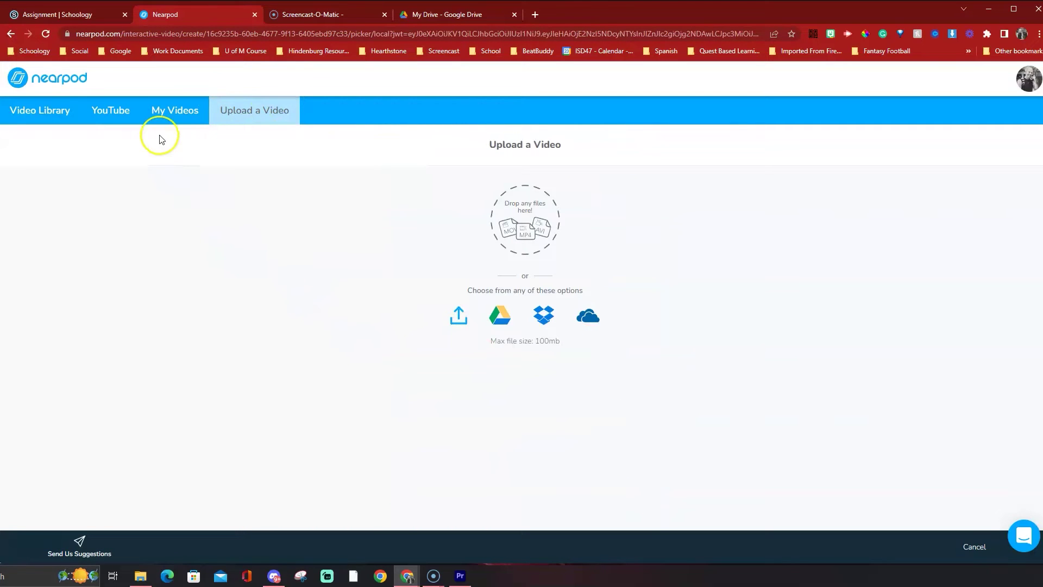
{"action": "left_click", "coordinate": [170, 118]}
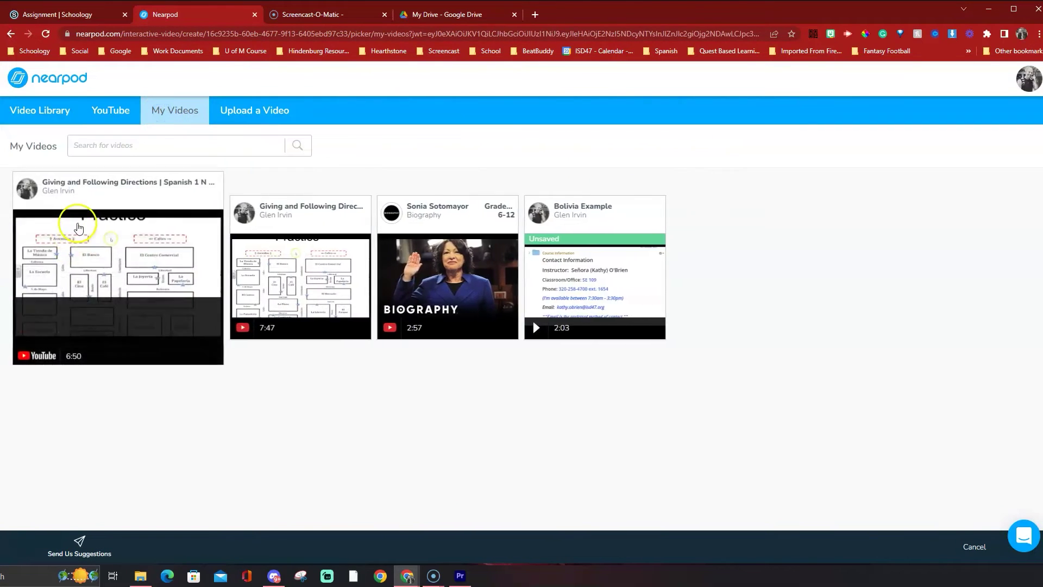
Open the first saved directions video in the editor and preview the activity choices at 0:00
{"action": "left_click", "coordinate": [106, 205]}
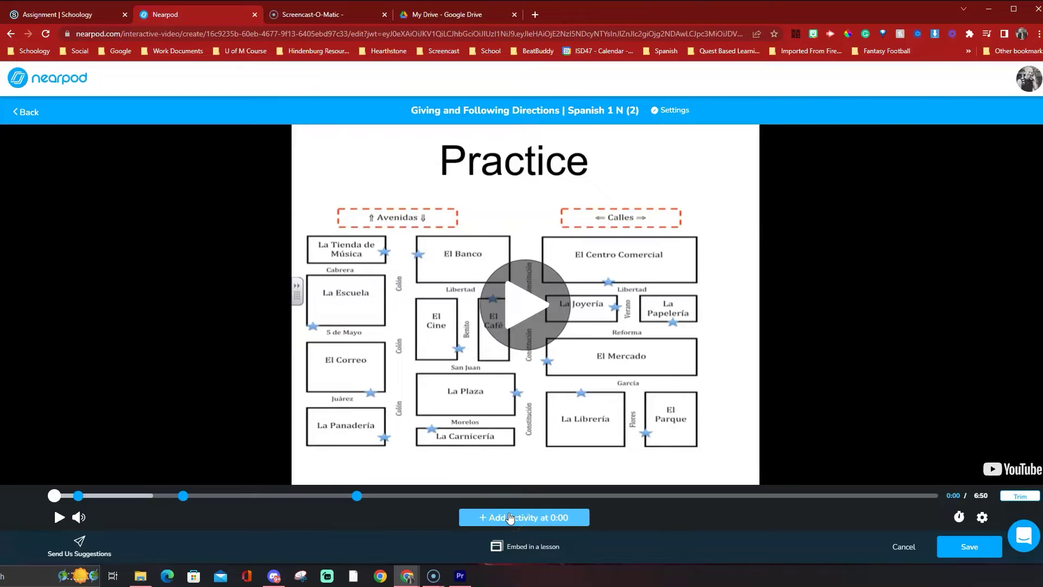
{"action": "left_click", "coordinate": [509, 517]}
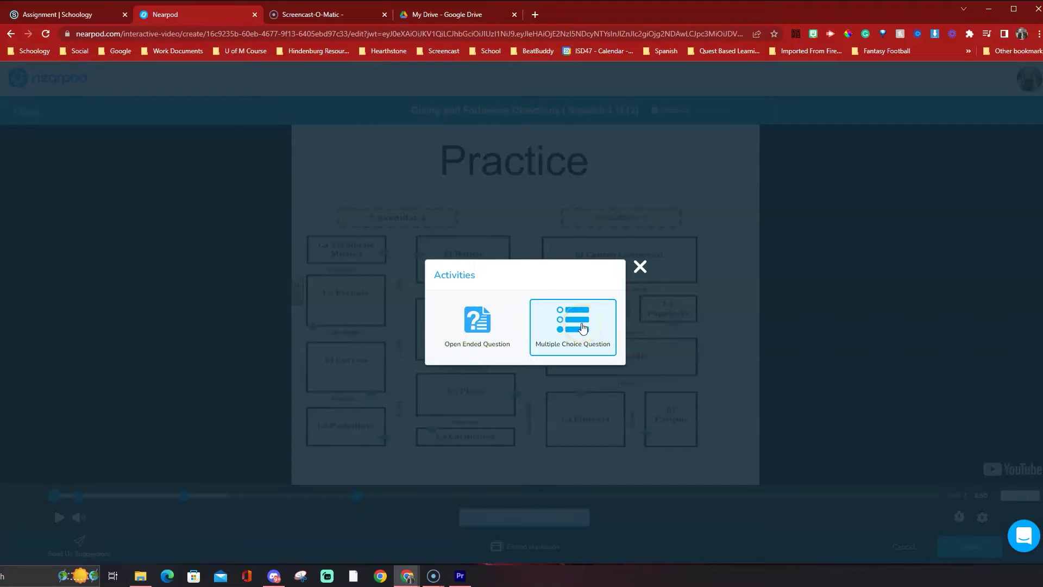
{"action": "left_click", "coordinate": [640, 266]}
Scrub the video to 1:47 and preview the activity choices there without adding one
{"action": "left_click", "coordinate": [86, 497]}
{"action": "left_click", "coordinate": [64, 496]}
{"action": "left_click_drag", "start_coordinate": [72, 499], "coordinate": [285, 495]}
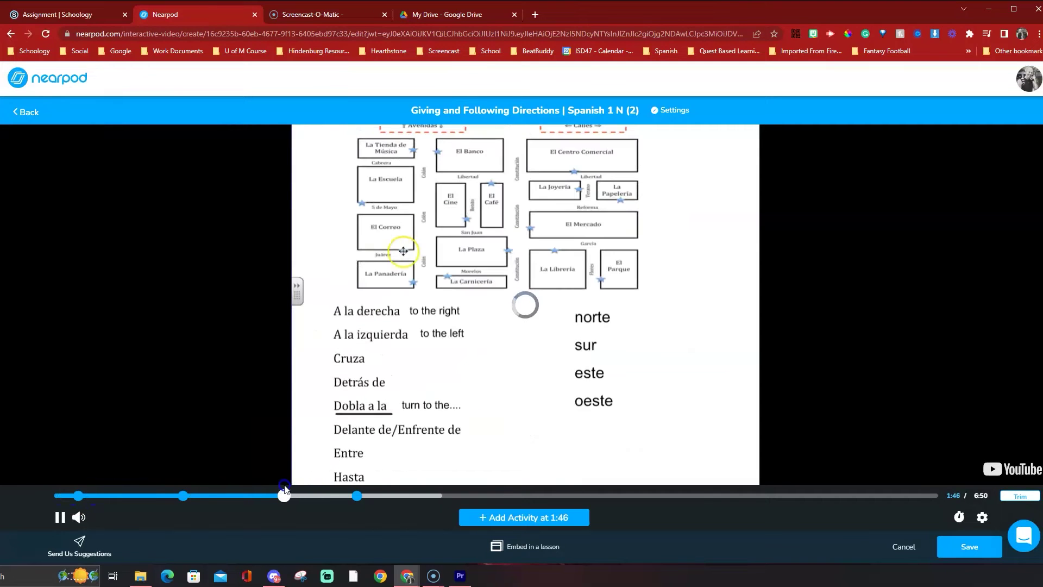
{"action": "left_click", "coordinate": [539, 525]}
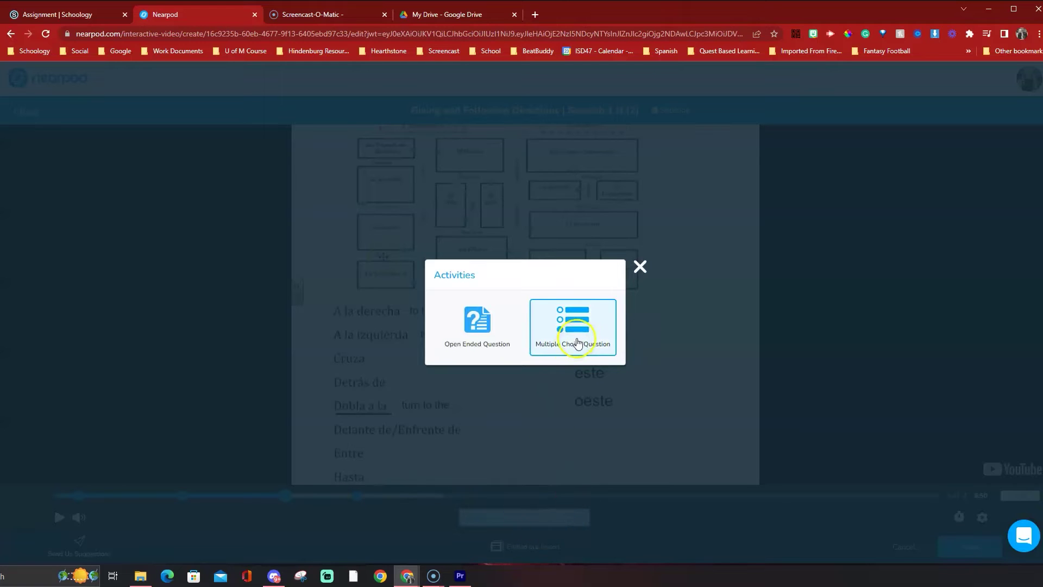
{"action": "left_click", "coordinate": [640, 267]}
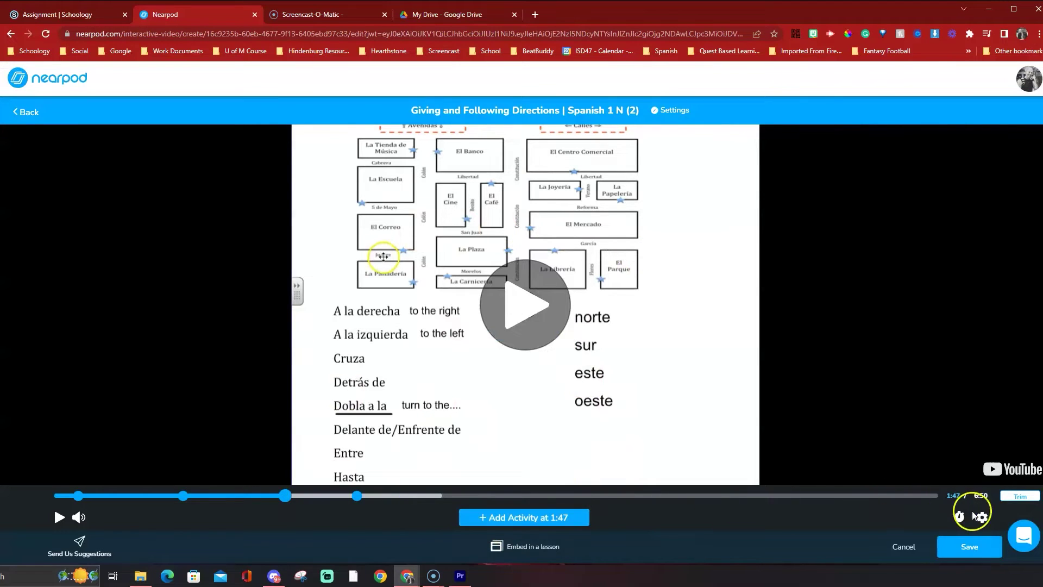
Trim the directions video to run 0:38–7:07 and save it with Trim and Save
{"action": "left_click", "coordinate": [1019, 496]}
{"action": "mouse_move", "coordinate": [174, 495]}
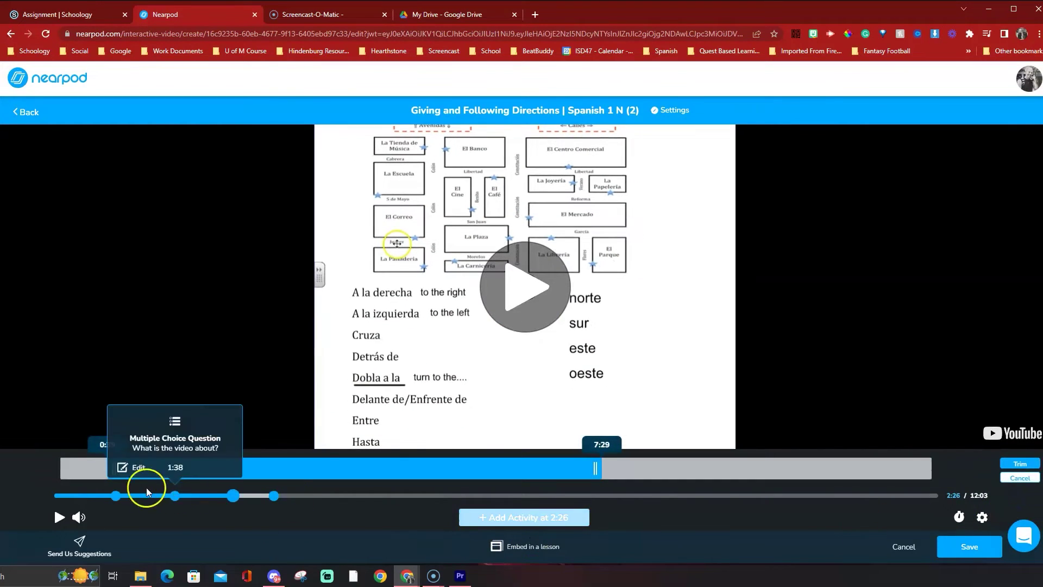
{"action": "left_click_drag", "start_coordinate": [106, 469], "coordinate": [130, 468]}
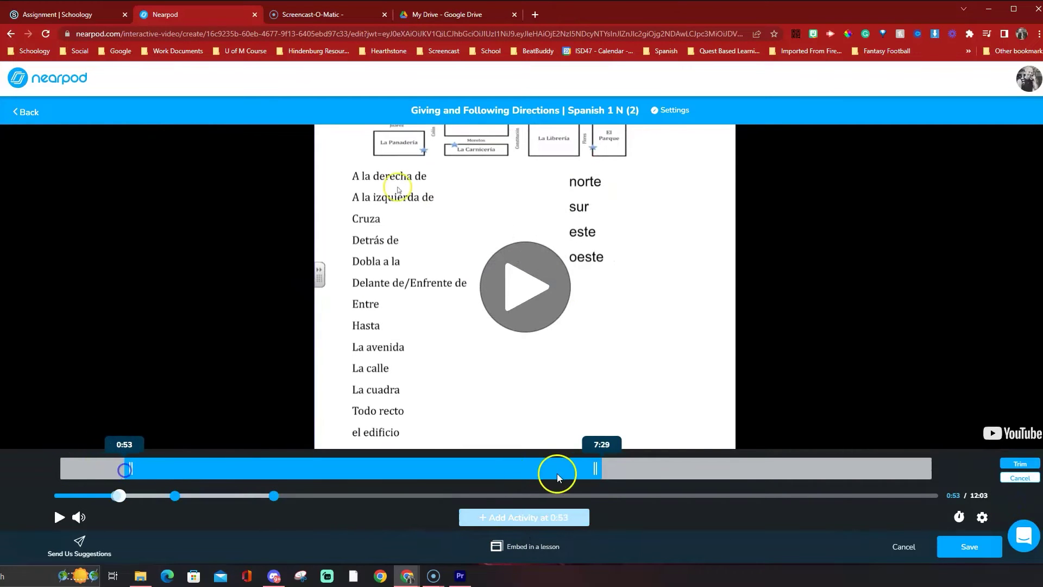
{"action": "left_click_drag", "start_coordinate": [595, 469], "coordinate": [570, 468]}
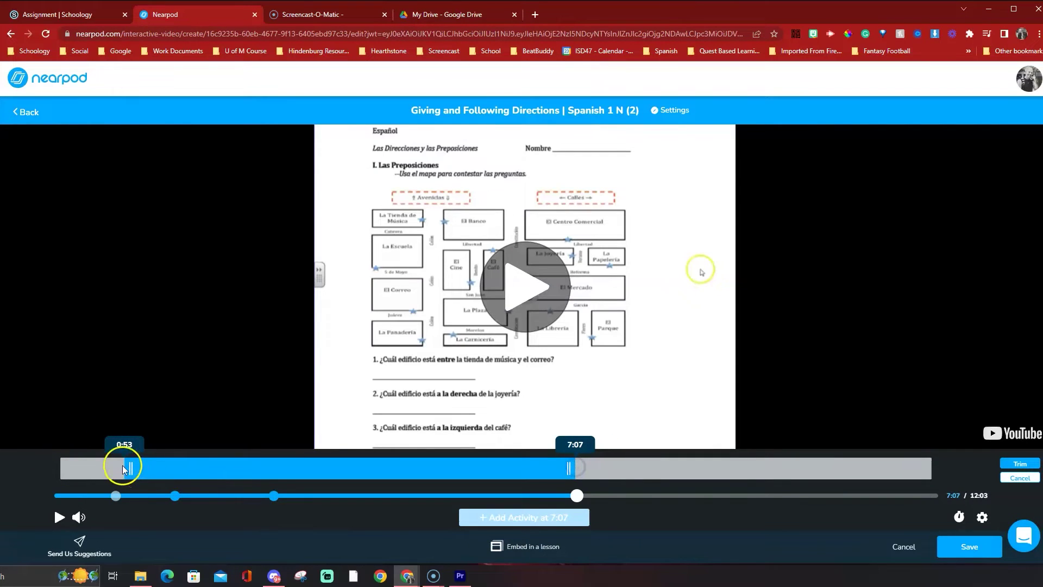
{"action": "mouse_move", "coordinate": [131, 469]}
{"action": "left_mouse_down"}
{"action": "mouse_move", "coordinate": [101, 468]}
{"action": "mouse_move", "coordinate": [115, 469]}
{"action": "left_mouse_up"}
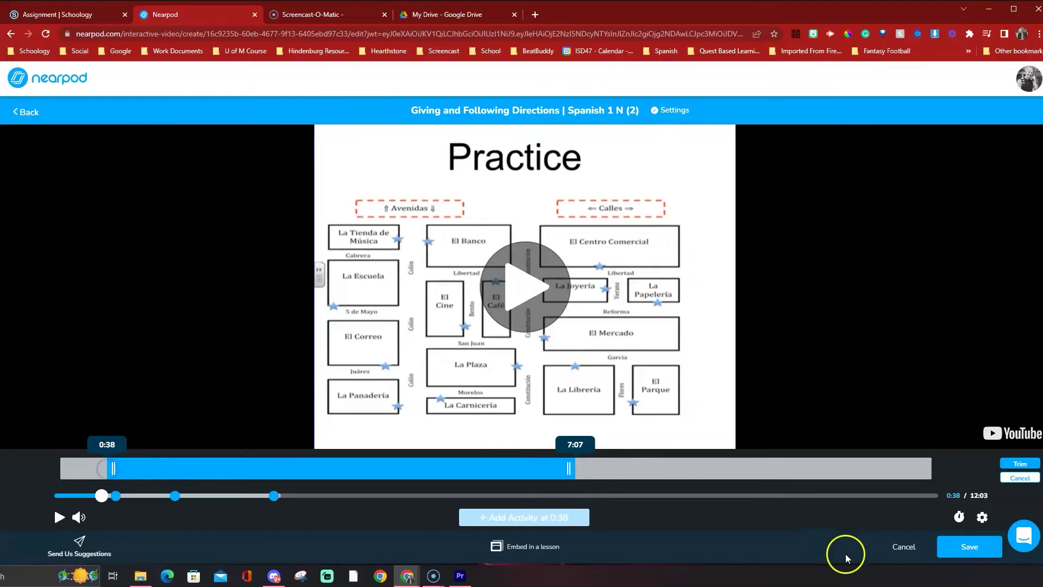
{"action": "left_click", "coordinate": [967, 547]}
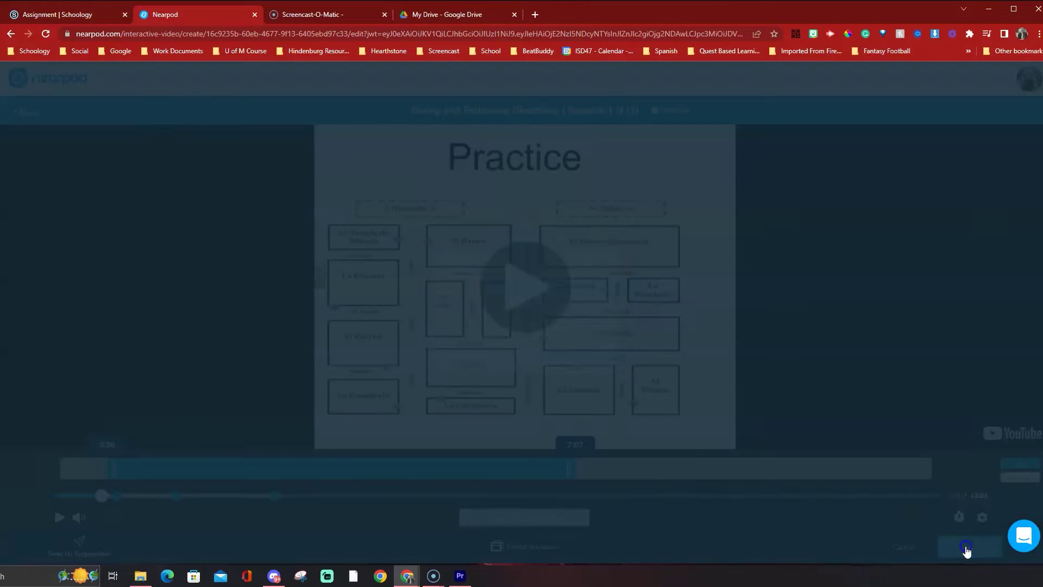
{"action": "left_click", "coordinate": [584, 368]}
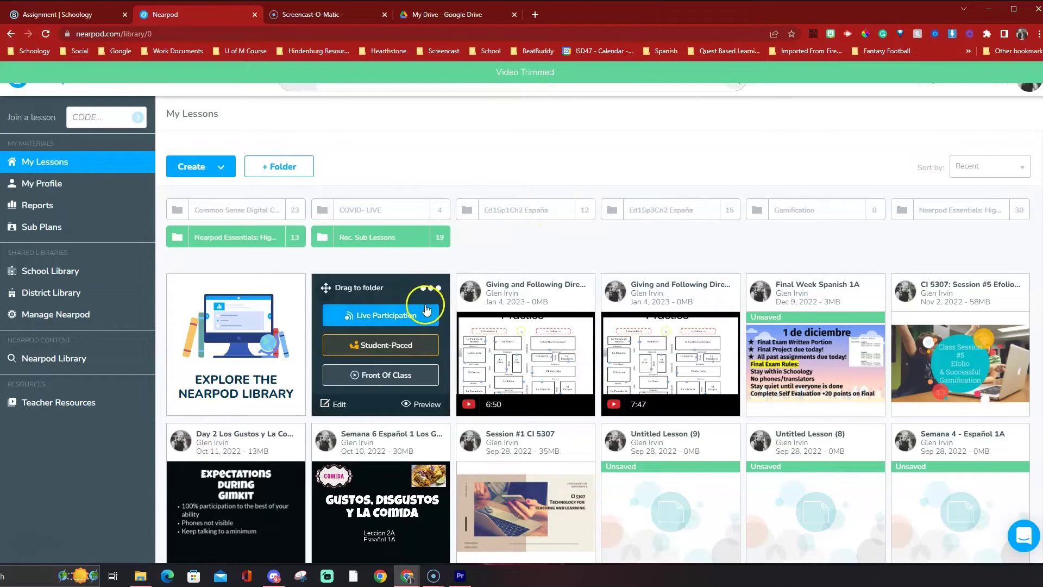
Launch the Jan 4 directions video lesson as Student-Paced and open its join-code sharing options
{"action": "mouse_move", "coordinate": [427, 280]}
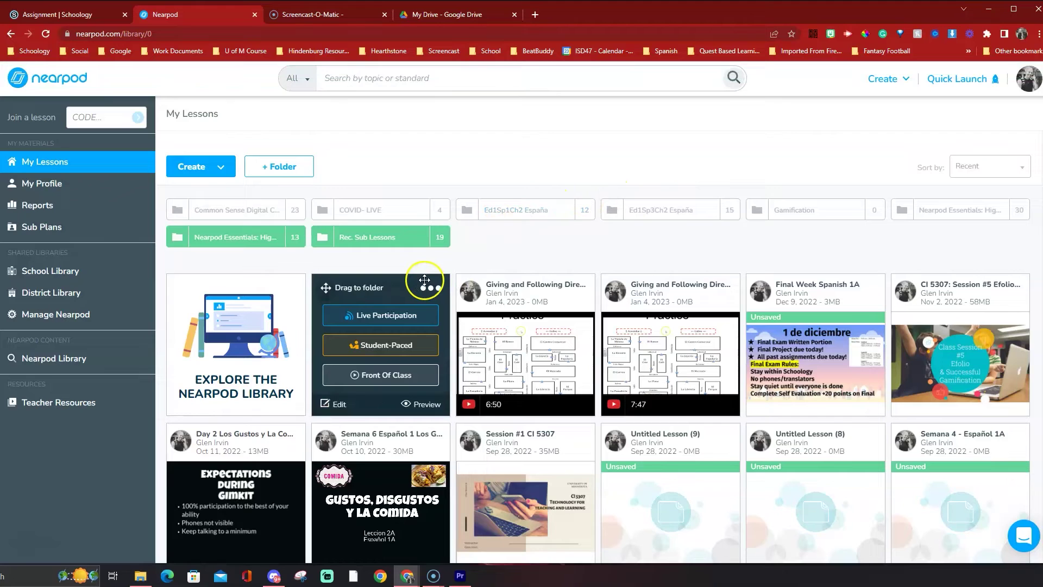
{"action": "mouse_move", "coordinate": [688, 483]}
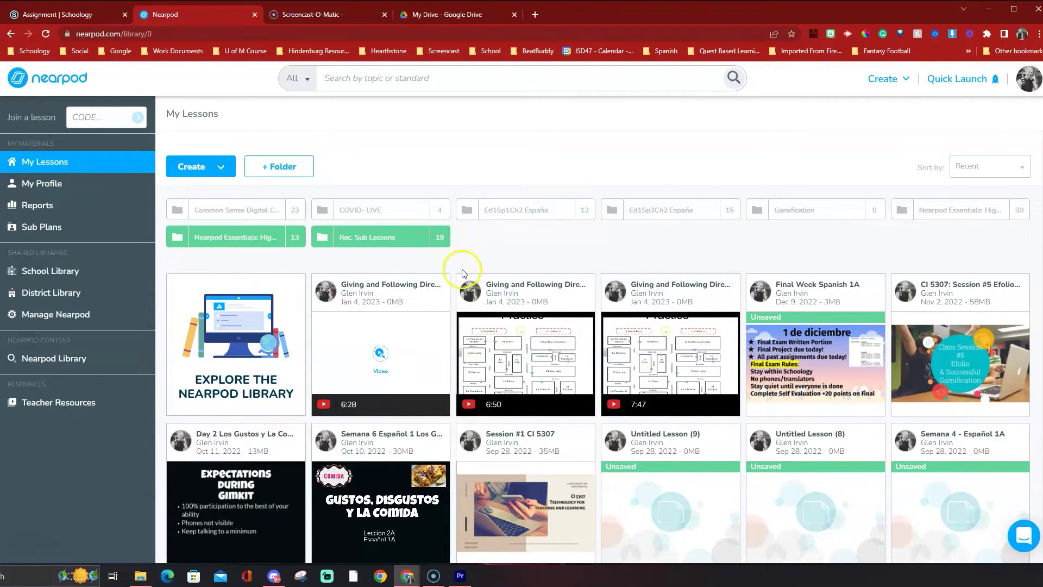
{"action": "left_click", "coordinate": [402, 376]}
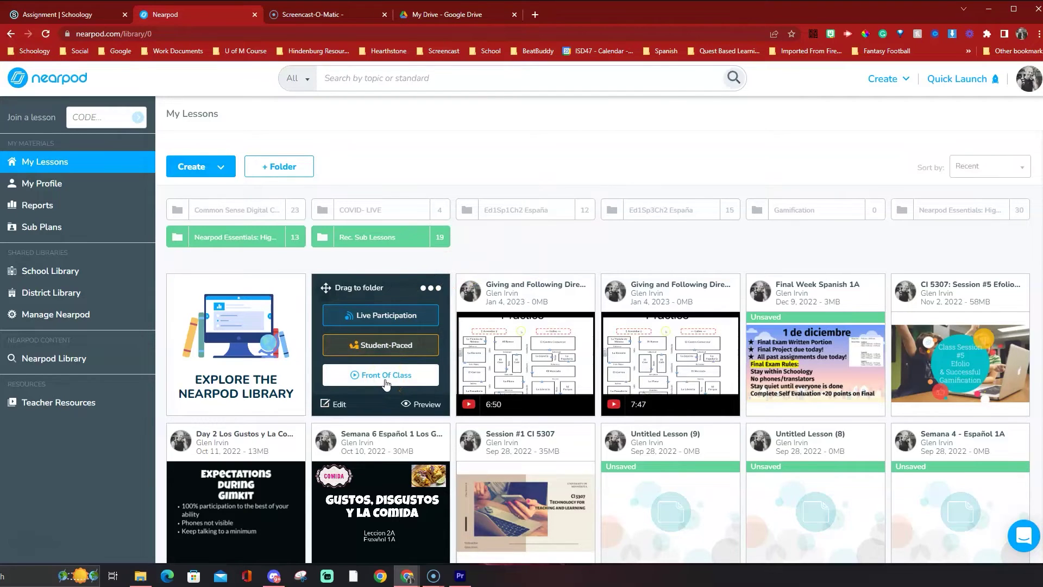
{"action": "left_click", "coordinate": [385, 381]}
{"action": "left_click", "coordinate": [391, 352]}
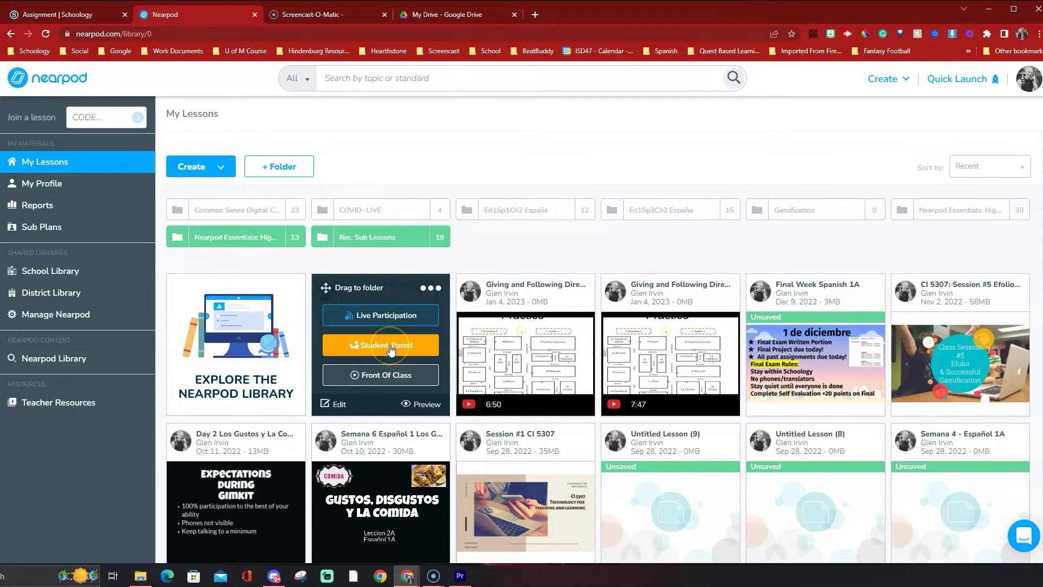
{"action": "left_click", "coordinate": [376, 326]}
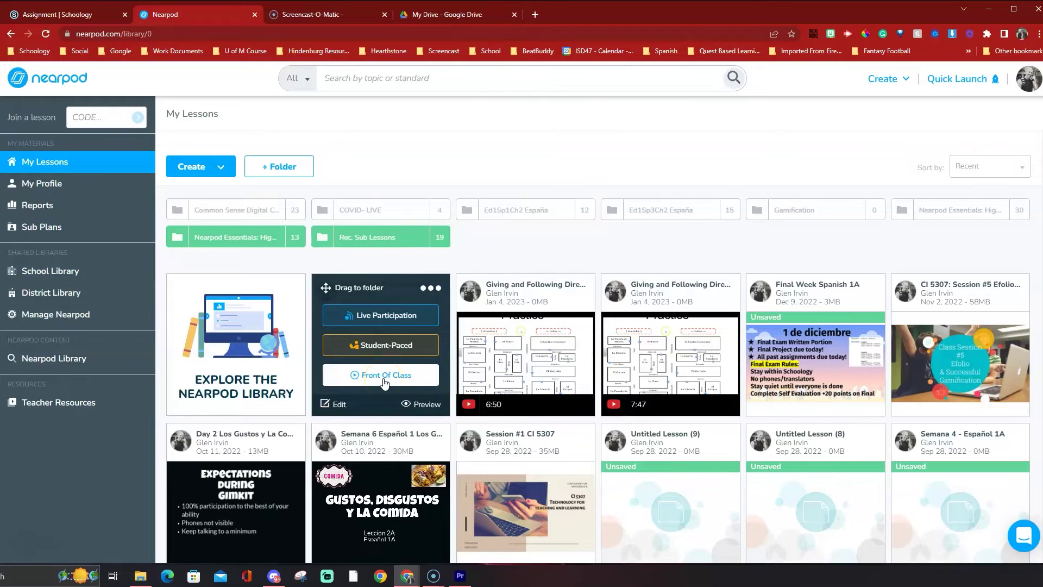
{"action": "left_click", "coordinate": [395, 350]}
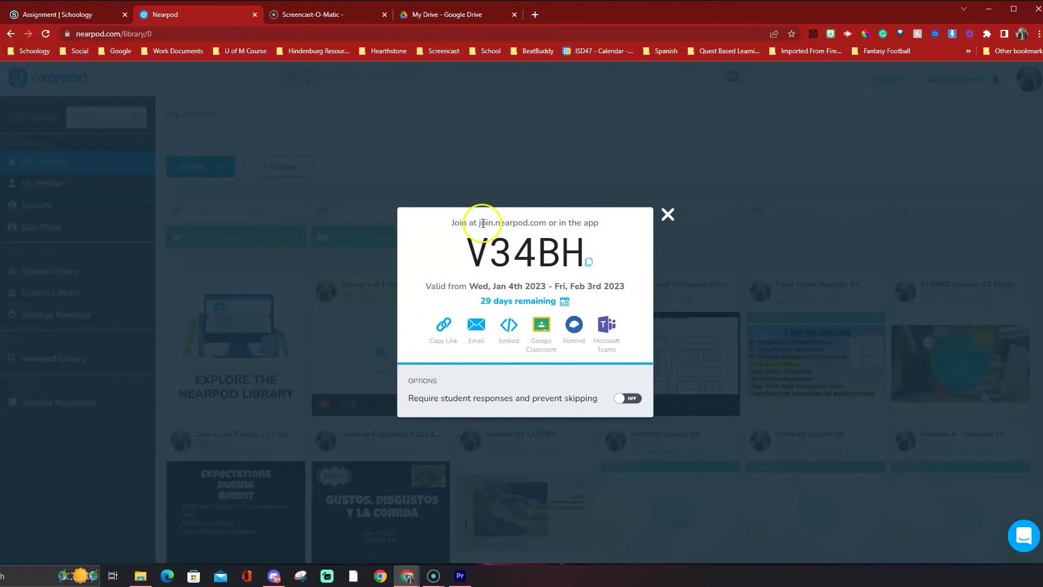
Copy the lesson's Small-size iframe embed code from the Embed option
{"action": "left_click_drag", "start_coordinate": [480, 222], "coordinate": [537, 223]}
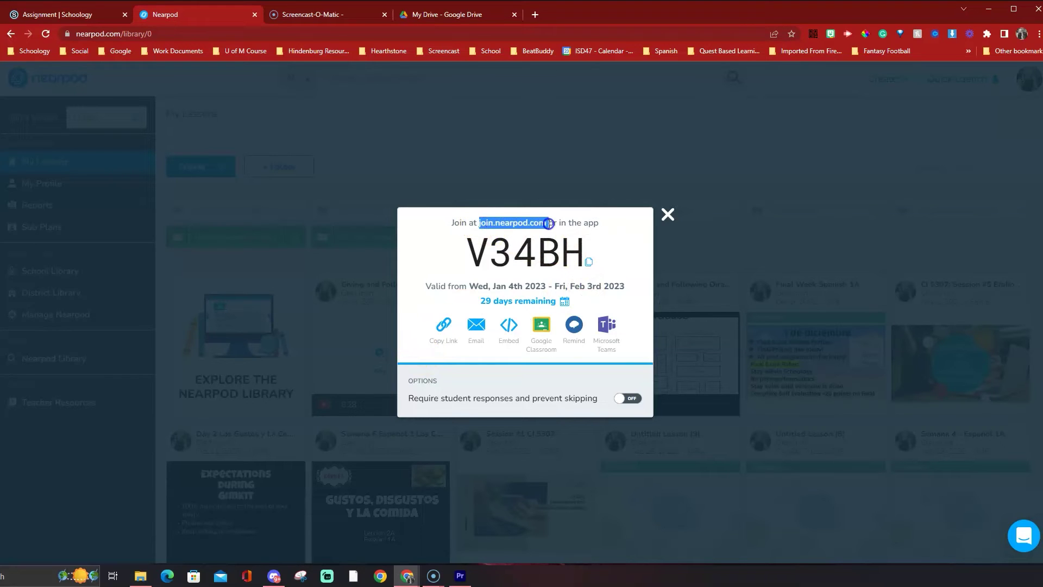
{"action": "left_click", "coordinate": [492, 255]}
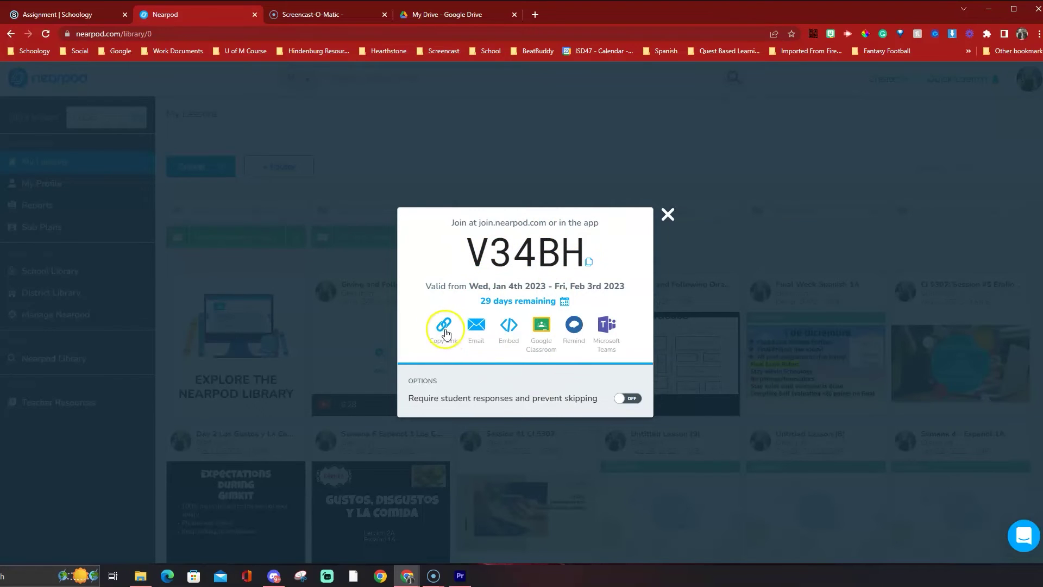
{"action": "left_click", "coordinate": [510, 326]}
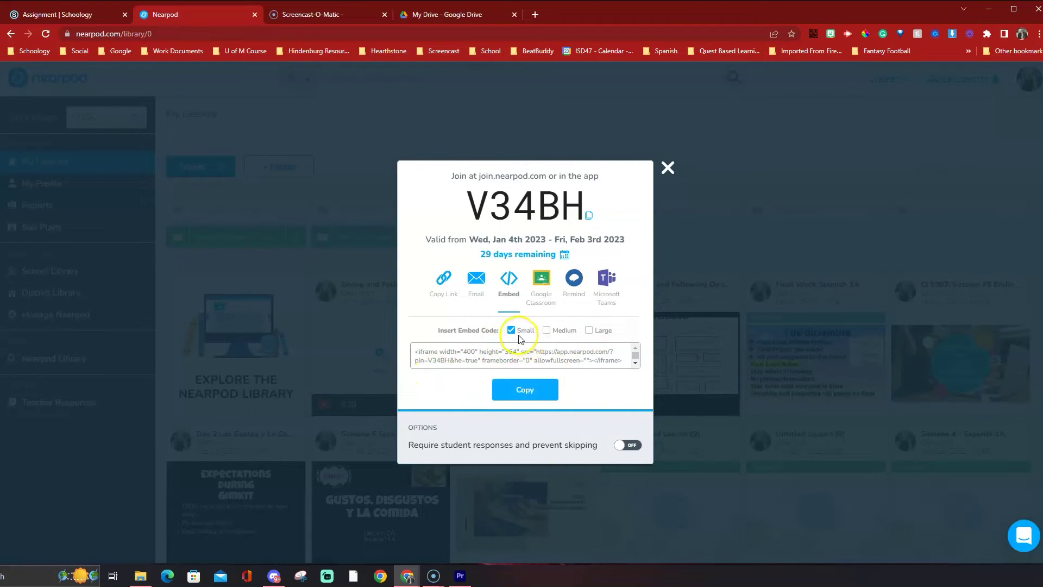
{"action": "left_click", "coordinate": [522, 387]}
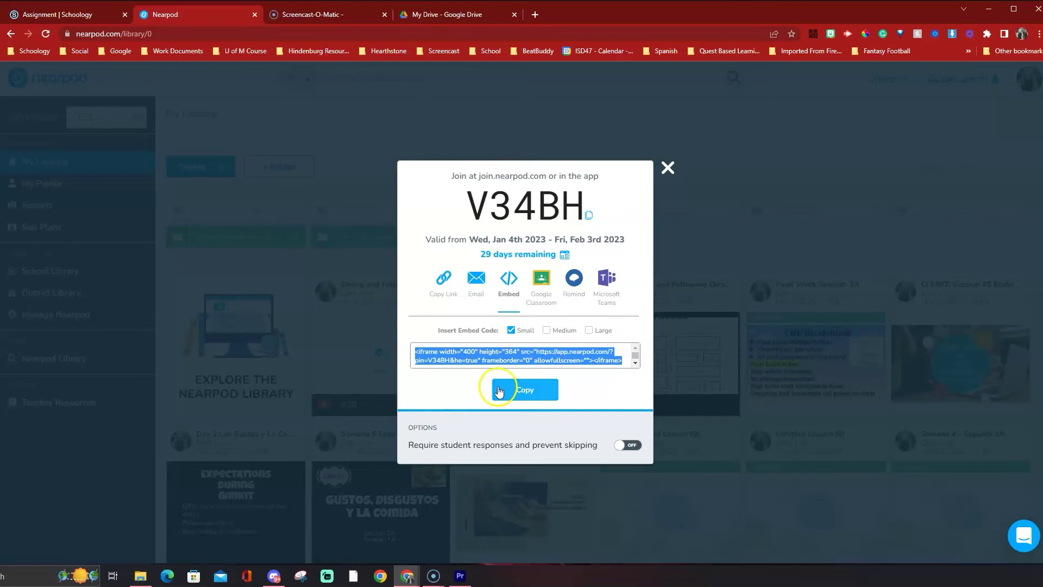
Start a new assignment from the course Materials' Add Materials list
{"action": "left_click", "coordinate": [104, 21]}
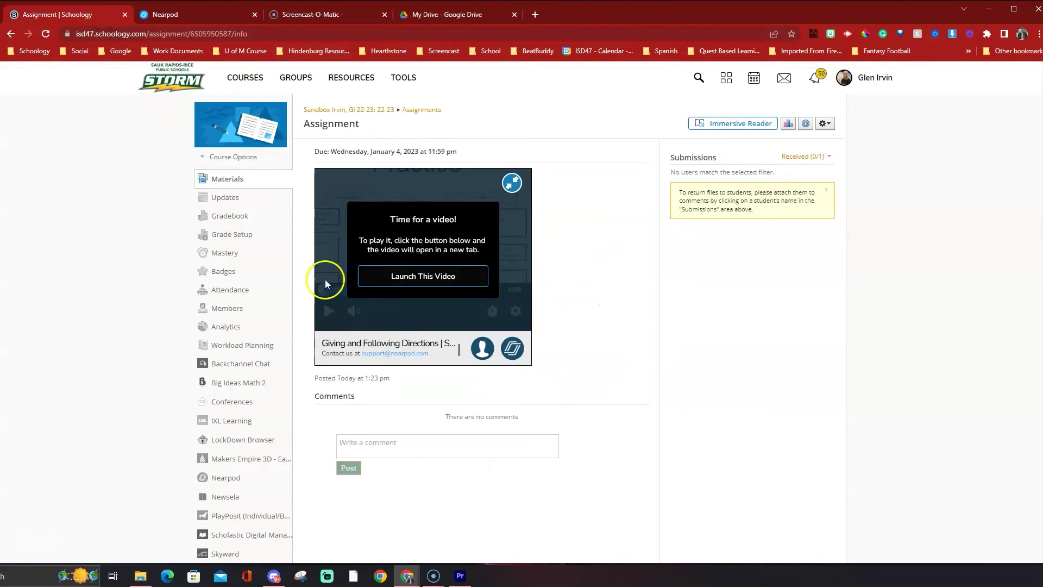
{"action": "left_click", "coordinate": [231, 178]}
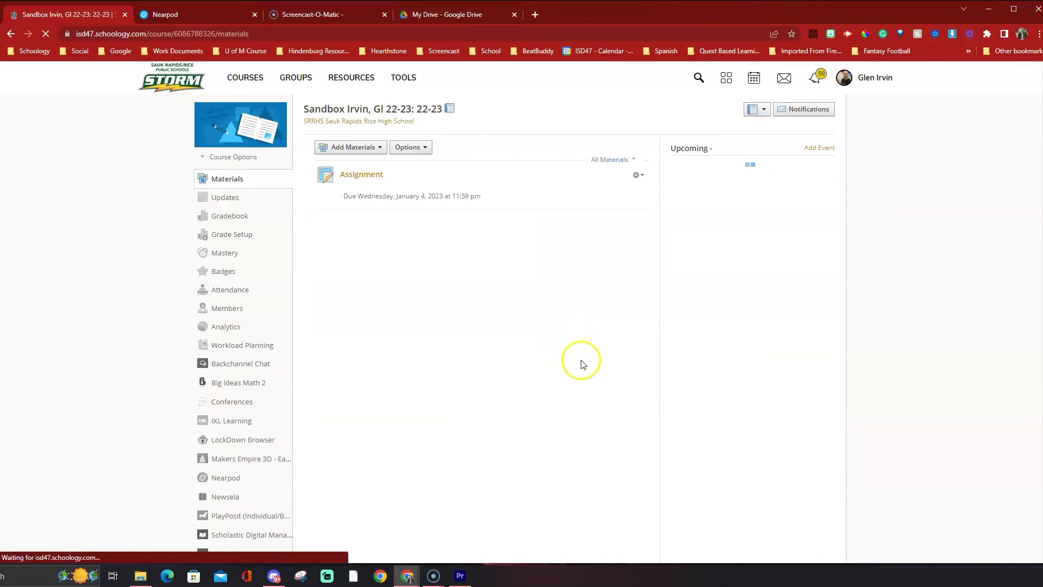
{"action": "left_click", "coordinate": [371, 155]}
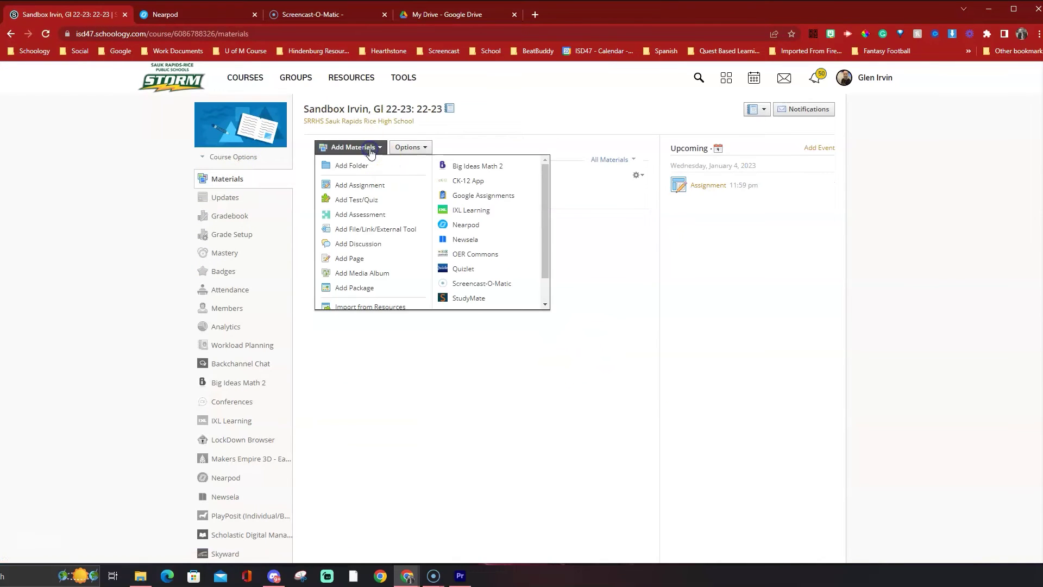
{"action": "left_click", "coordinate": [379, 186]}
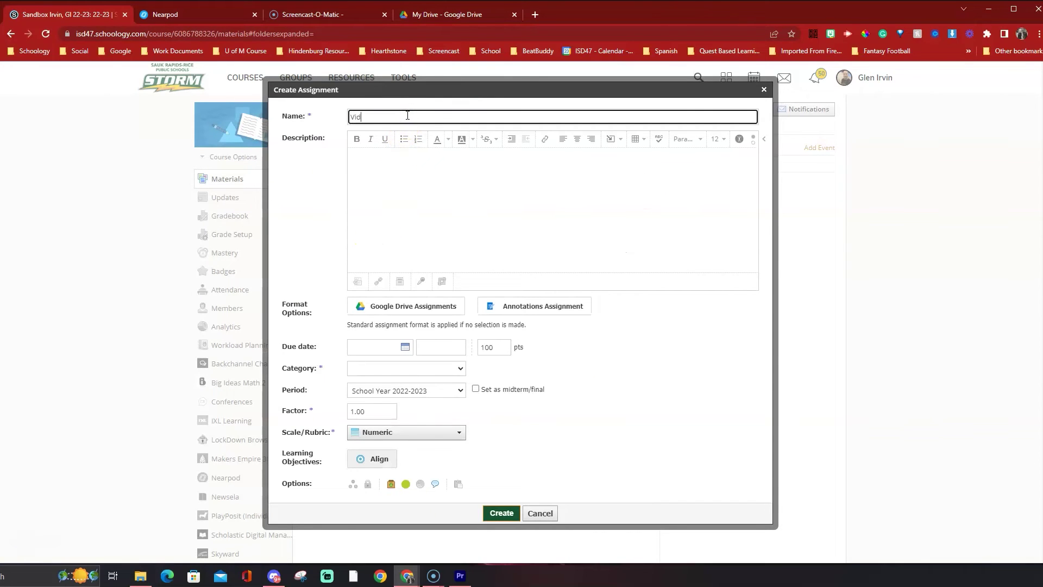
Name the assignment Video and paste the Nearpod embed code into its HTML description
{"action": "left_click", "coordinate": [425, 179]}
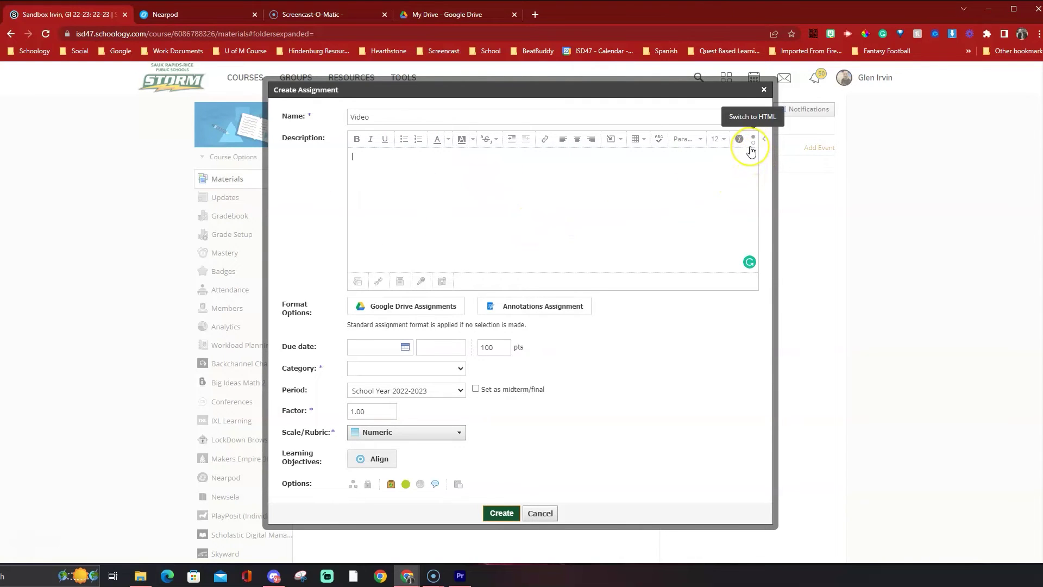
{"action": "key", "text": "ctrl+plus"}
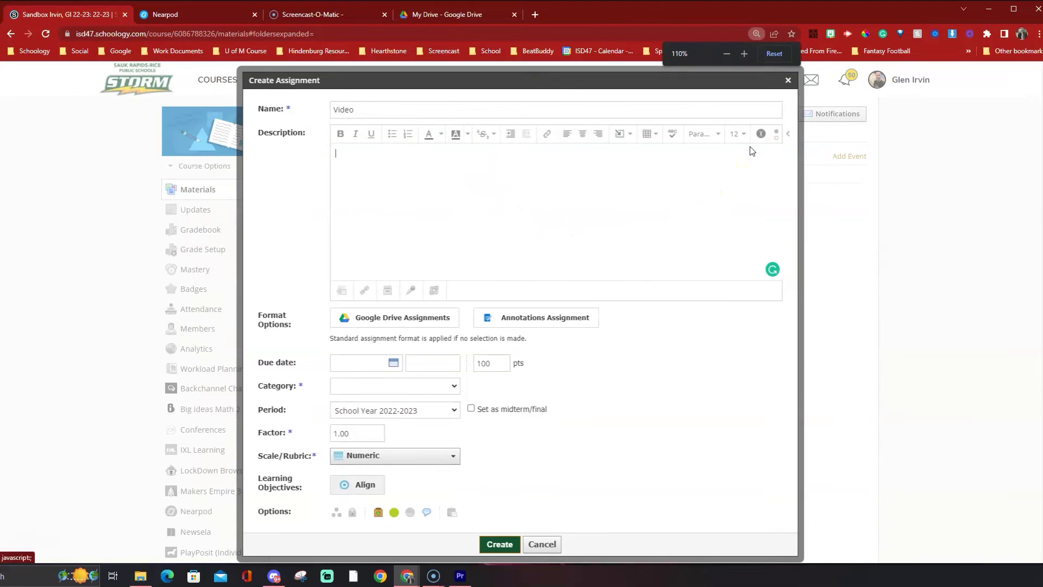
{"action": "left_click", "coordinate": [776, 136]}
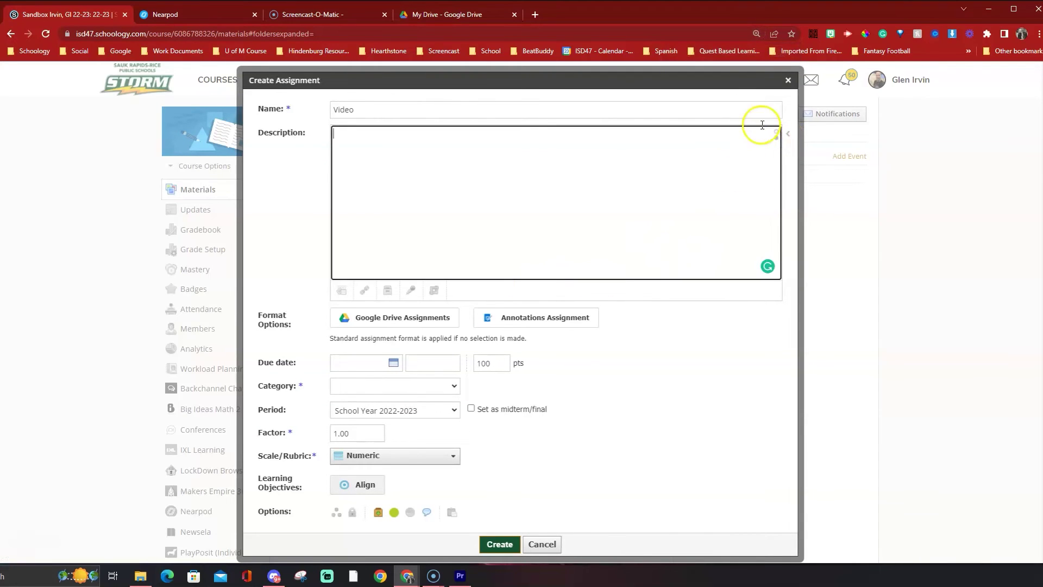
{"action": "left_click", "coordinate": [775, 134]}
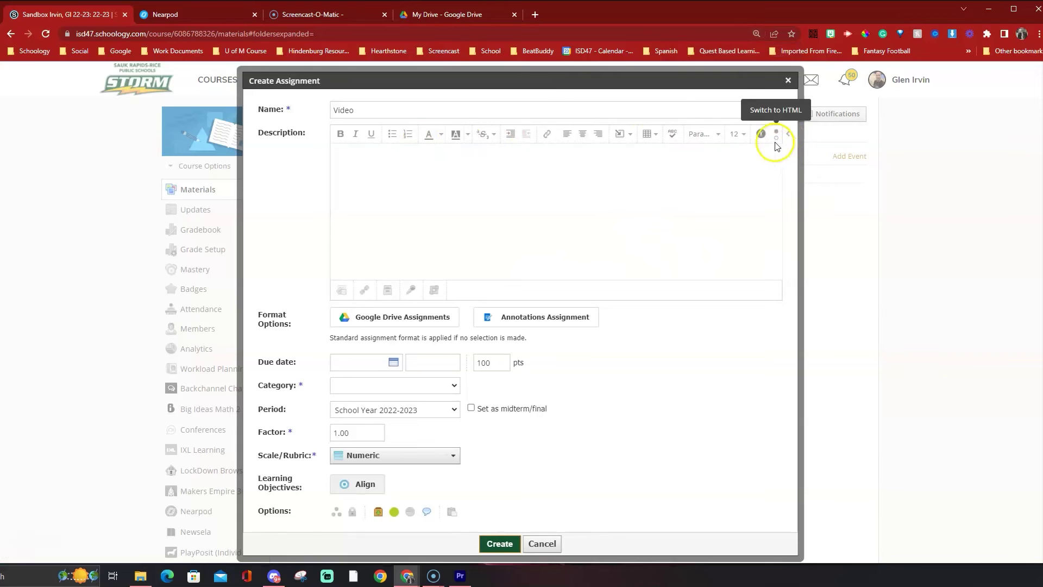
{"action": "left_click", "coordinate": [775, 137]}
{"action": "left_click", "coordinate": [409, 144]}
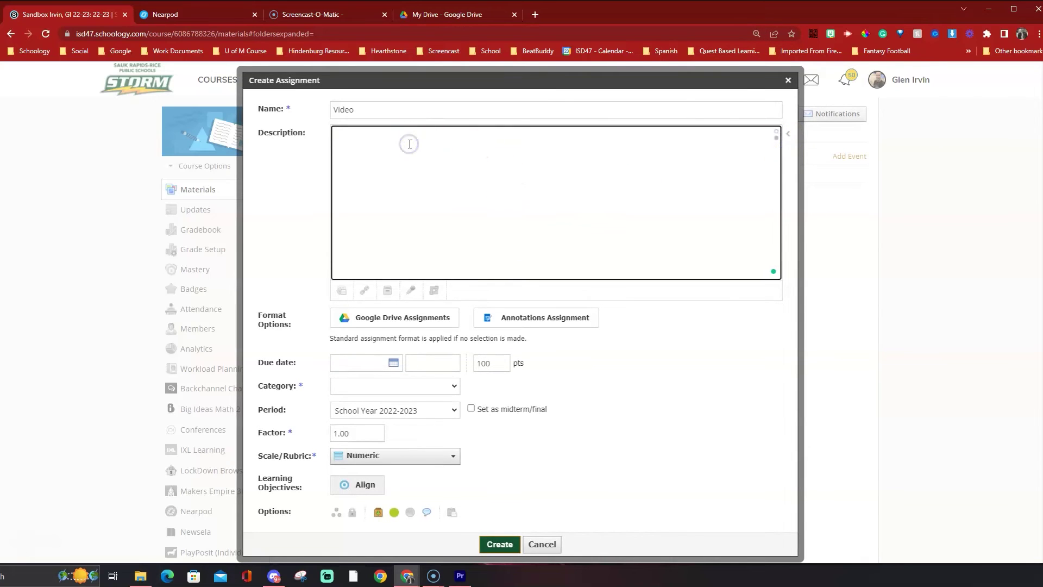
{"action": "key", "text": "ctrl+v"}
{"action": "left_click", "coordinate": [591, 266]}
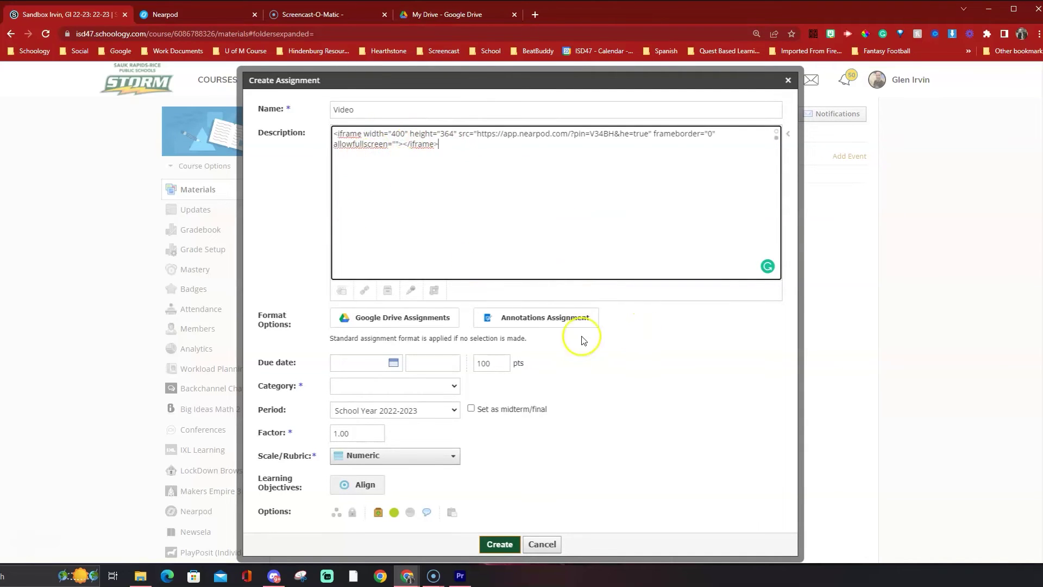
Set the due date to 1/04/23 and category to (Ungraded), then create the assignment
{"action": "left_click", "coordinate": [380, 363]}
{"action": "left_click", "coordinate": [408, 411]}
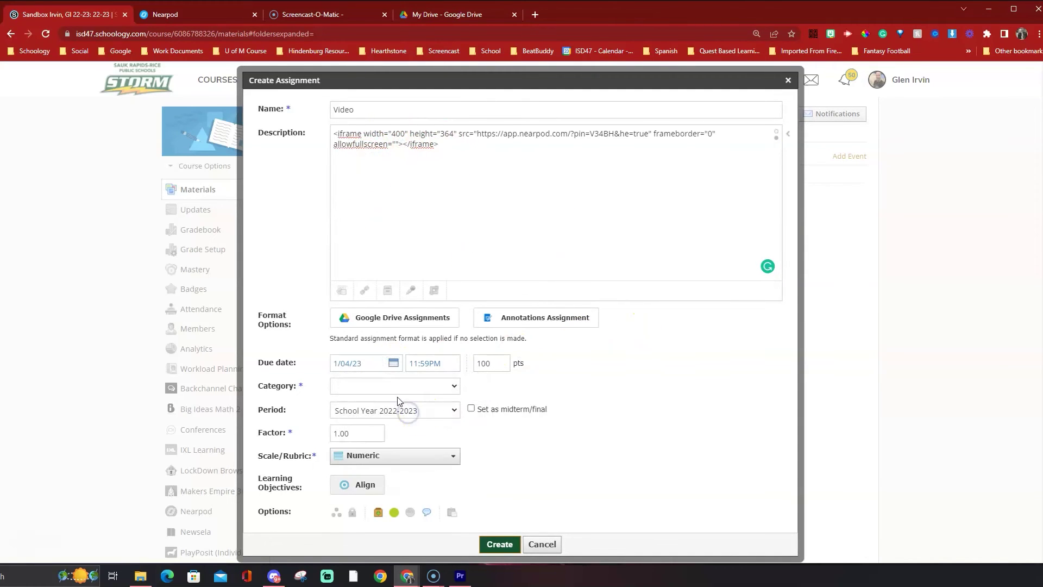
{"action": "left_click", "coordinate": [381, 386]}
{"action": "left_click", "coordinate": [555, 443]}
{"action": "scroll", "coordinate": [523, 426], "scroll_direction": "down", "scroll_amount": 3}
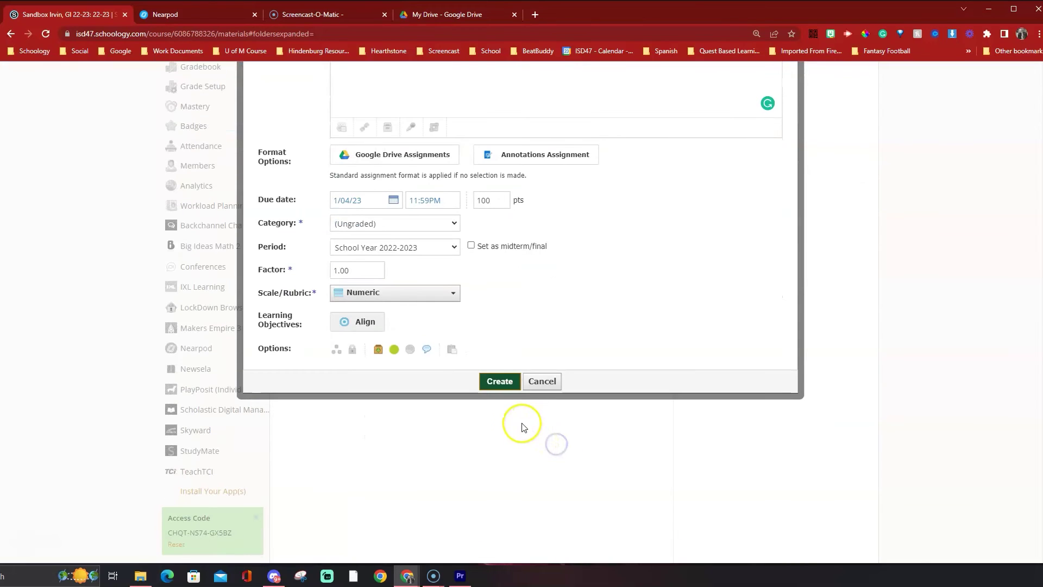
{"action": "left_click", "coordinate": [506, 383]}
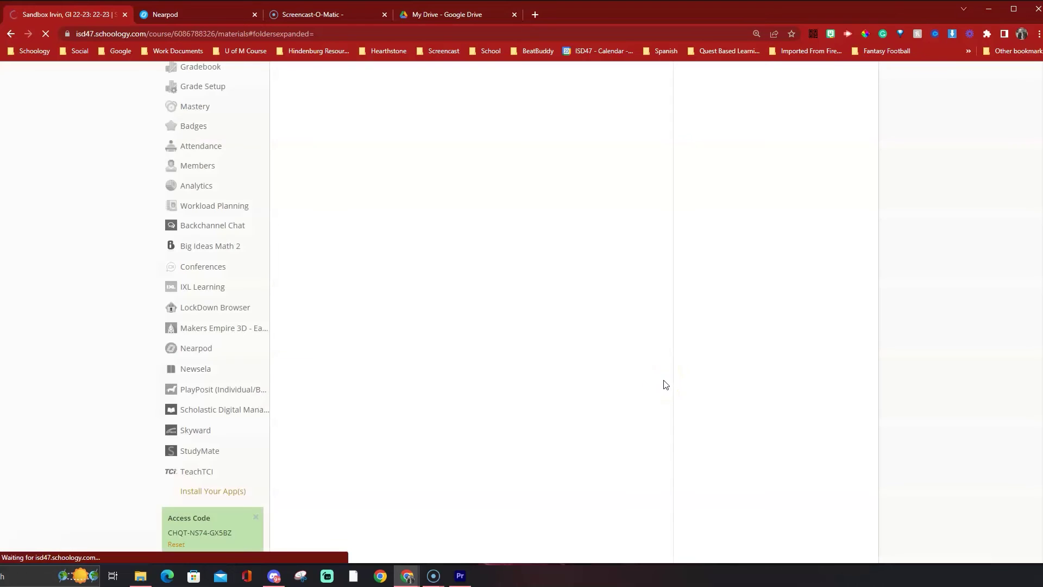
Open the Video assignment from Materials to check the embedded Nearpod lesson
{"action": "scroll", "coordinate": [658, 372], "scroll_direction": "up", "scroll_amount": 2}
{"action": "left_click", "coordinate": [333, 185]}
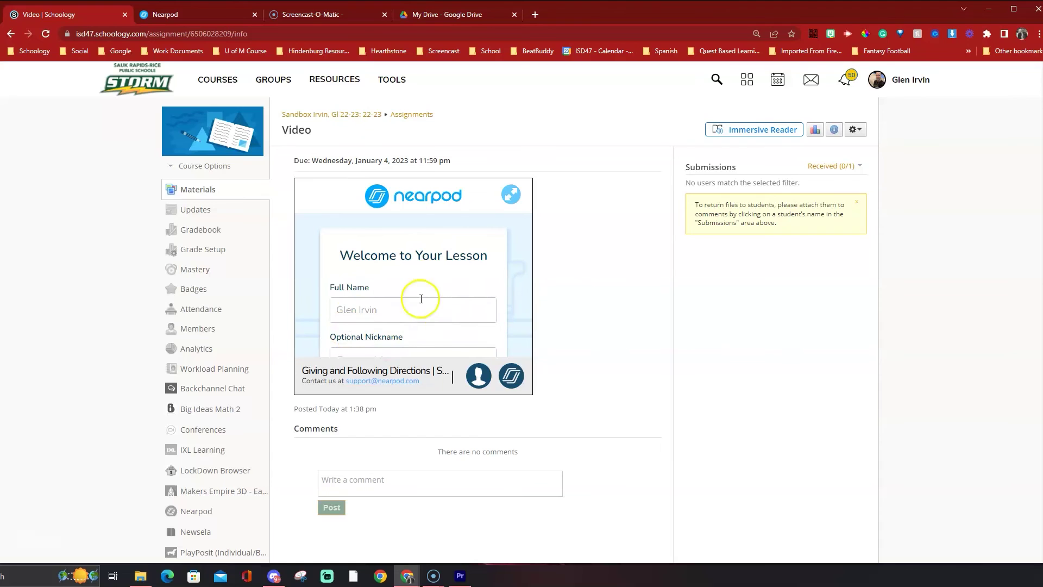
Back in Nearpod, close the sharing dialog and open the directions lesson's Reports
{"action": "left_click", "coordinate": [196, 13]}
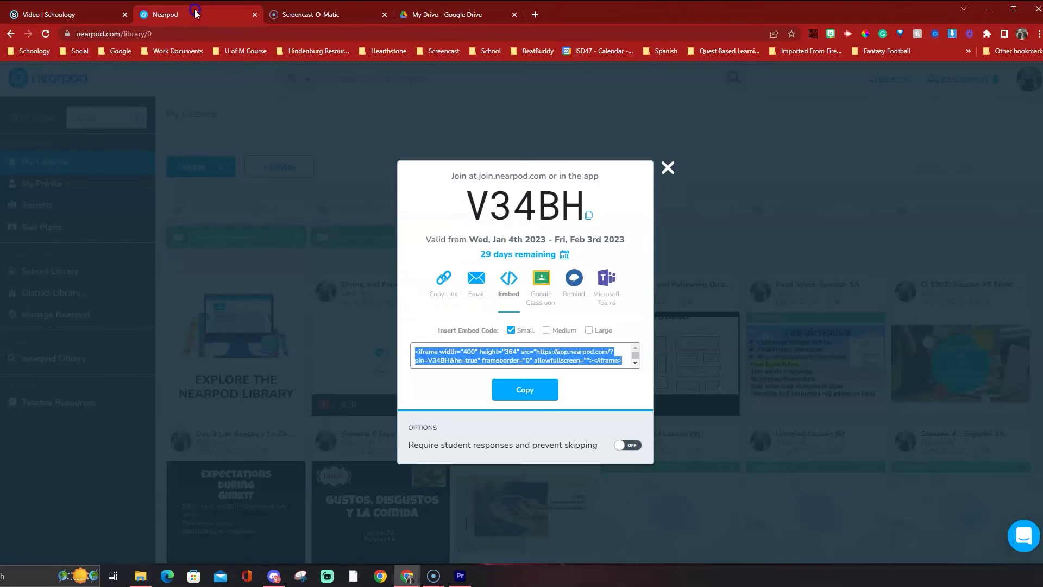
{"action": "left_click", "coordinate": [667, 167]}
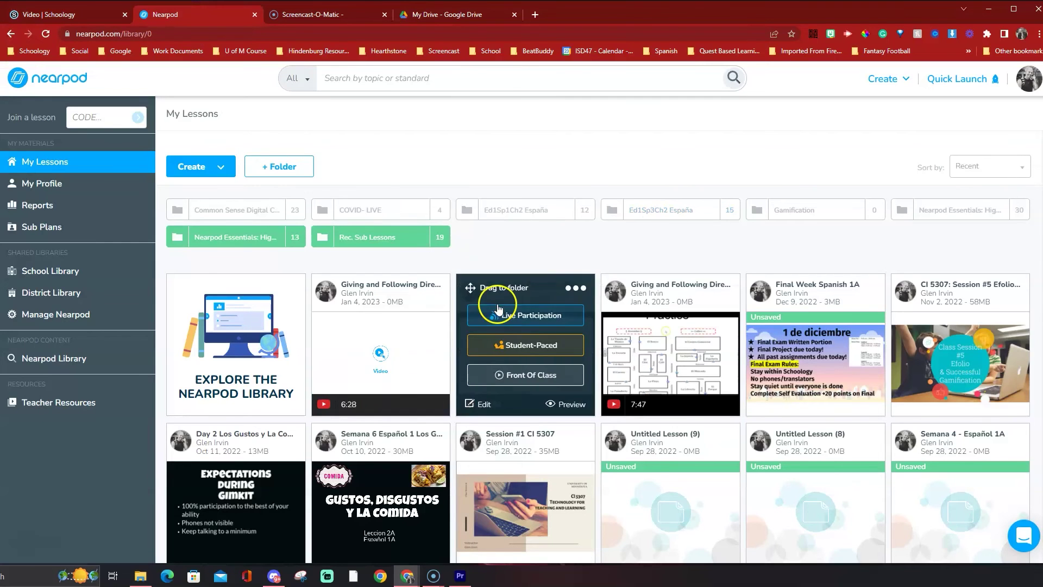
{"action": "mouse_move", "coordinate": [575, 283]}
{"action": "left_click", "coordinate": [578, 290]}
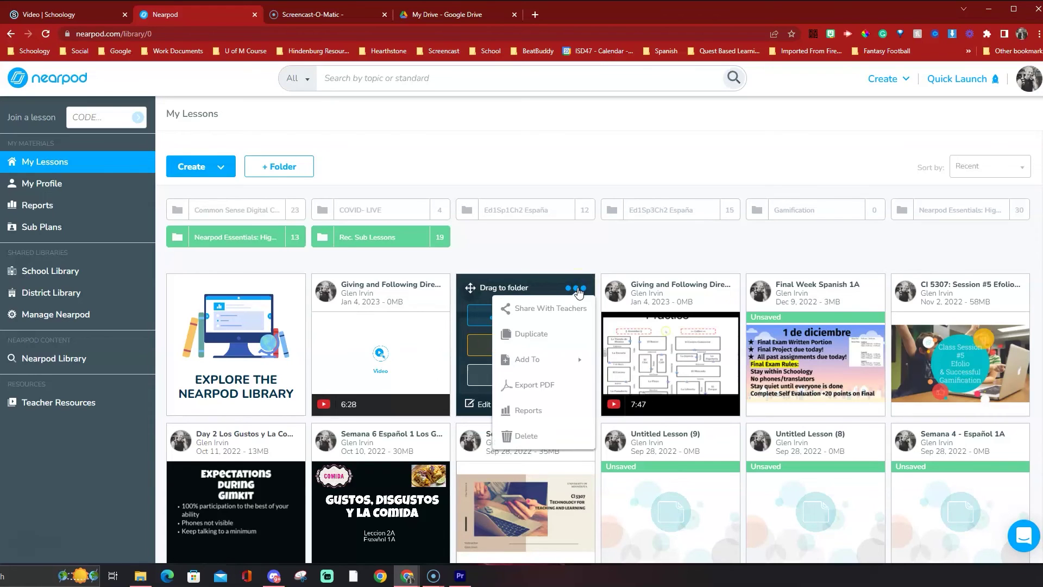
{"action": "left_click", "coordinate": [530, 414]}
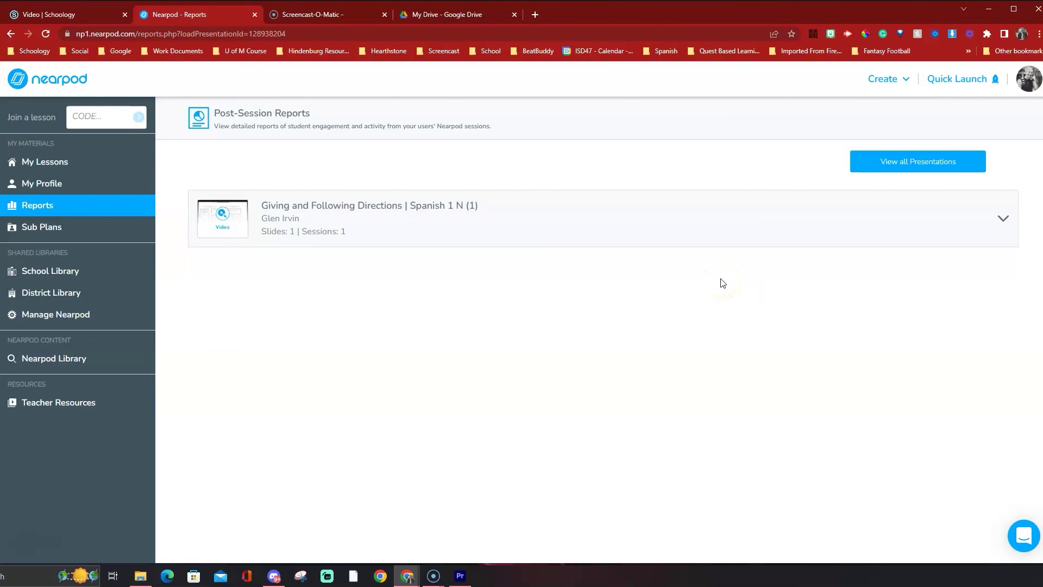
Expand and collapse the lesson's session list, then return to the My Lessons library
{"action": "left_click", "coordinate": [981, 224]}
{"action": "left_click", "coordinate": [981, 225]}
{"action": "left_click", "coordinate": [52, 164]}
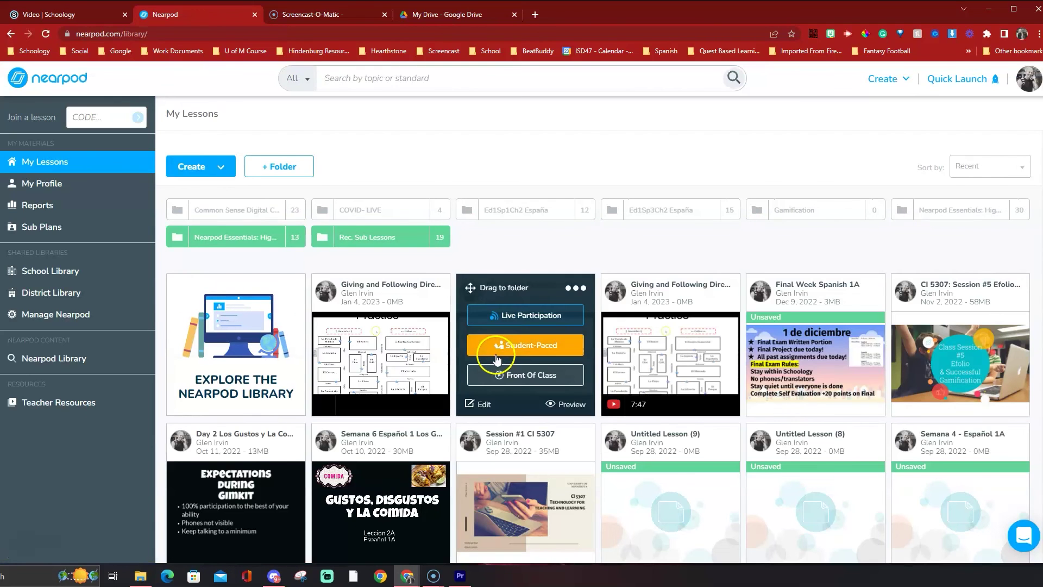
{"action": "mouse_move", "coordinate": [377, 334]}
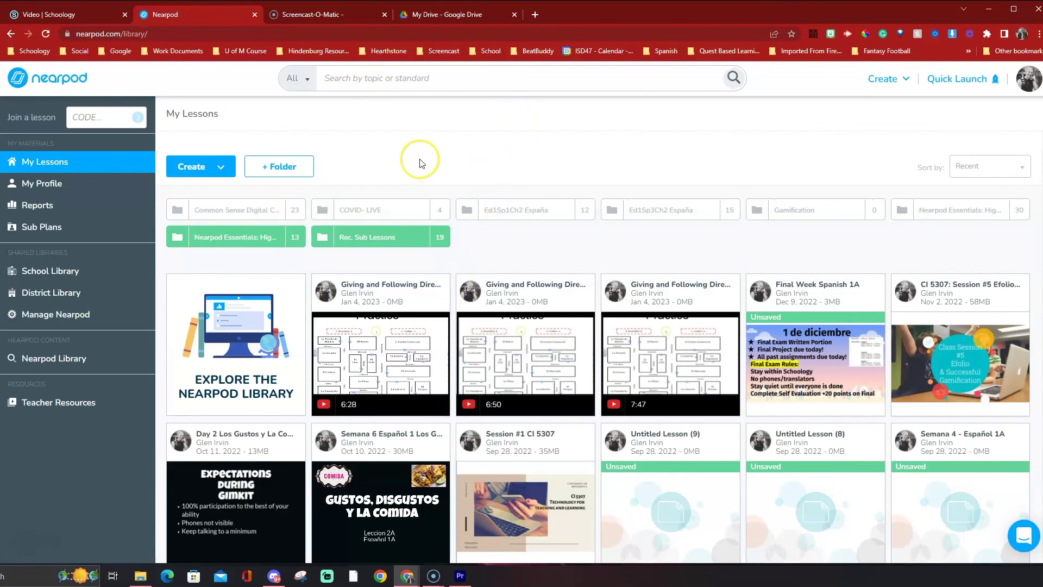